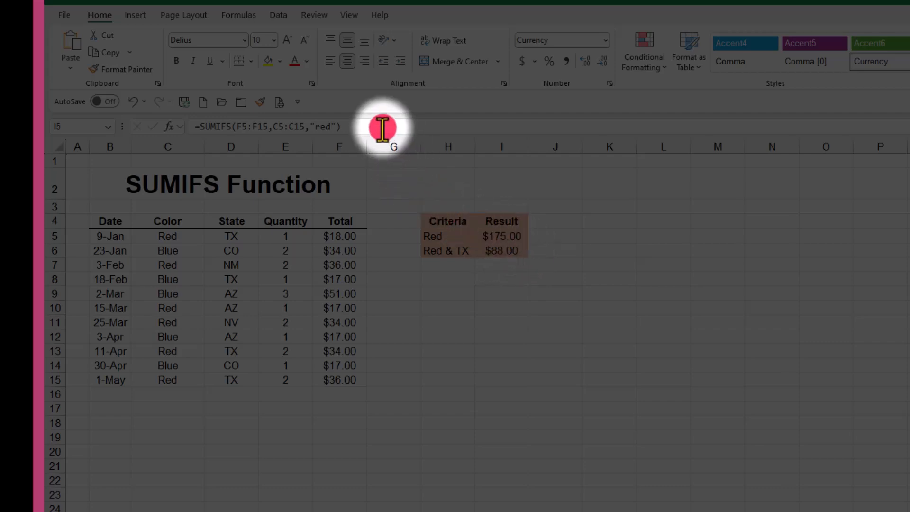
Clear the existing results in cells I5:I6 and make I5 the active cell.
drag(506, 235, 505, 248)
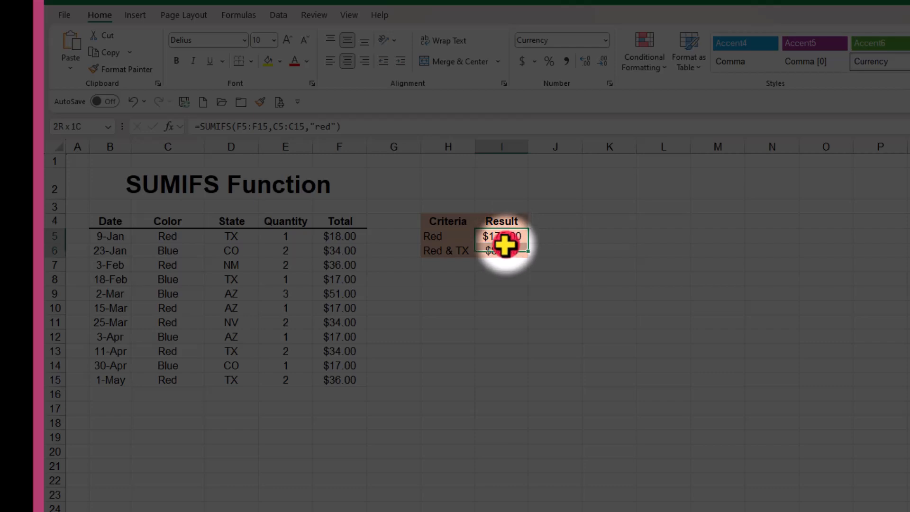
key(Delete)
click(515, 236)
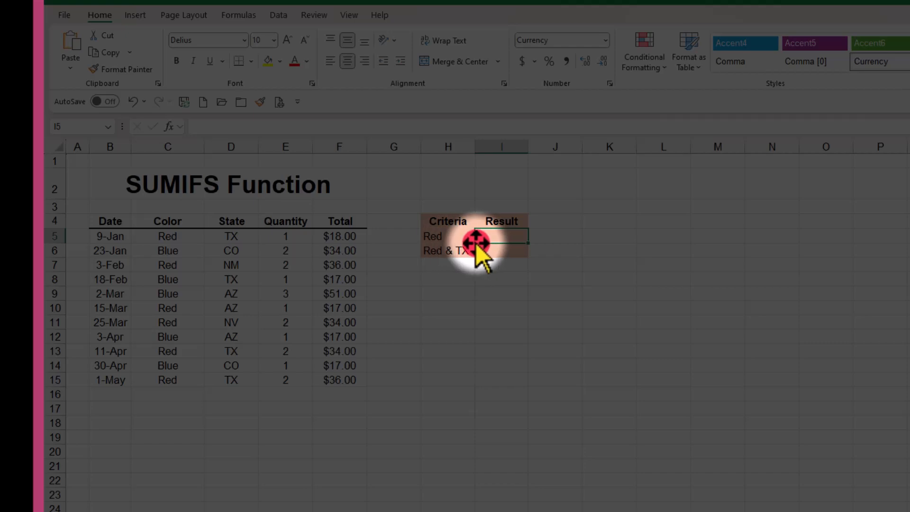
Start a SUMIFS formula in cell I5 with the Total values F5:F15 as the sum range.
text(=su)
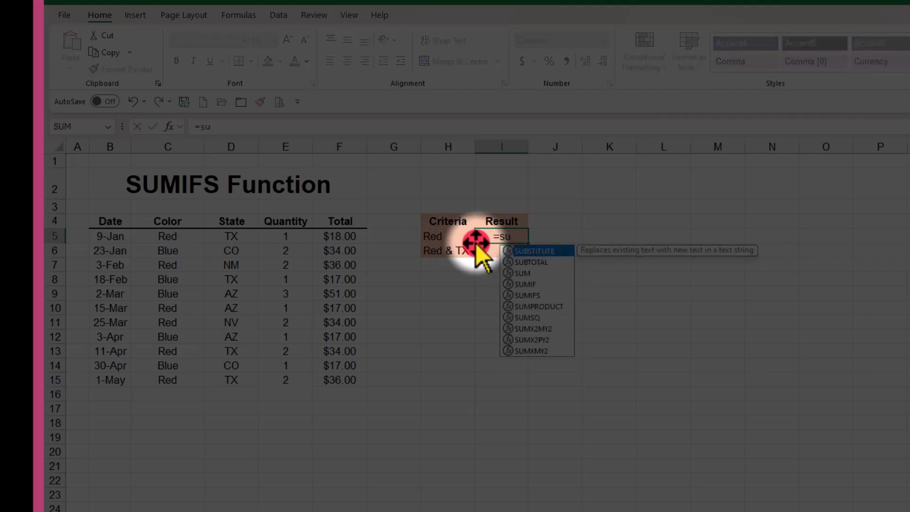
text(mif)
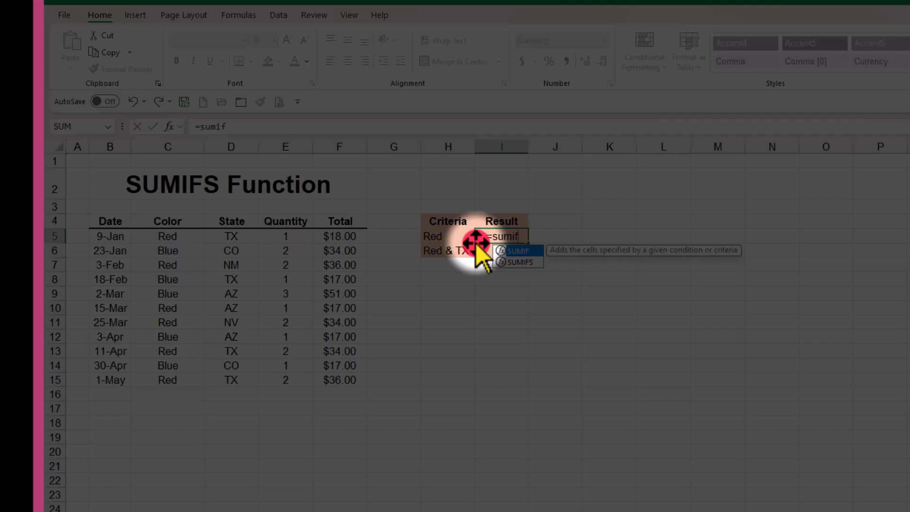
text(s)
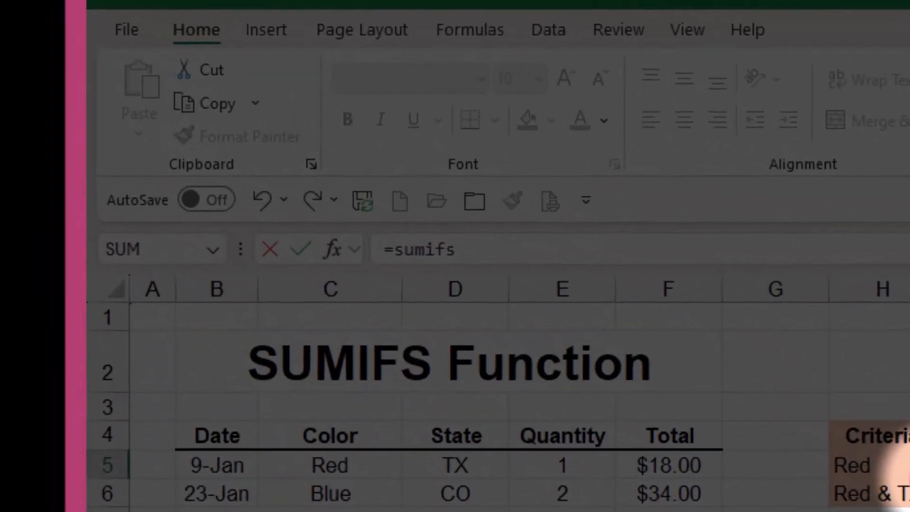
text(()
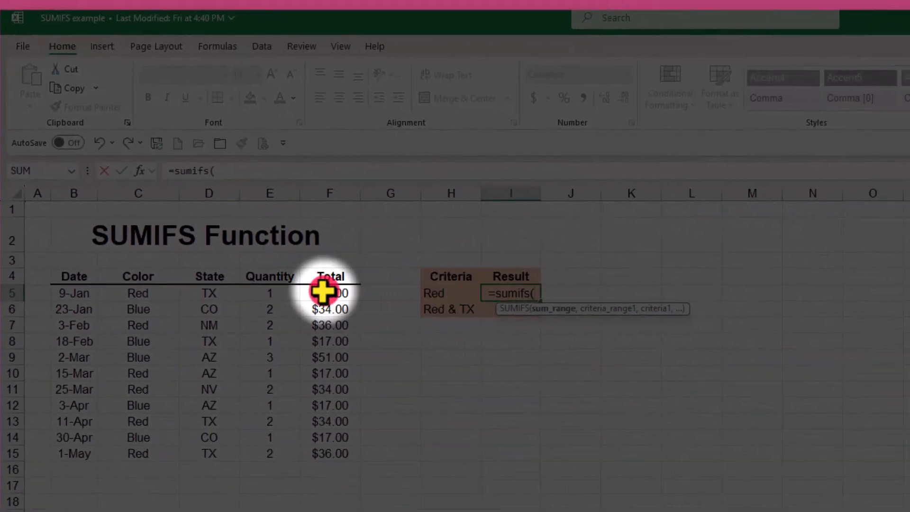
drag(323, 290, 321, 451)
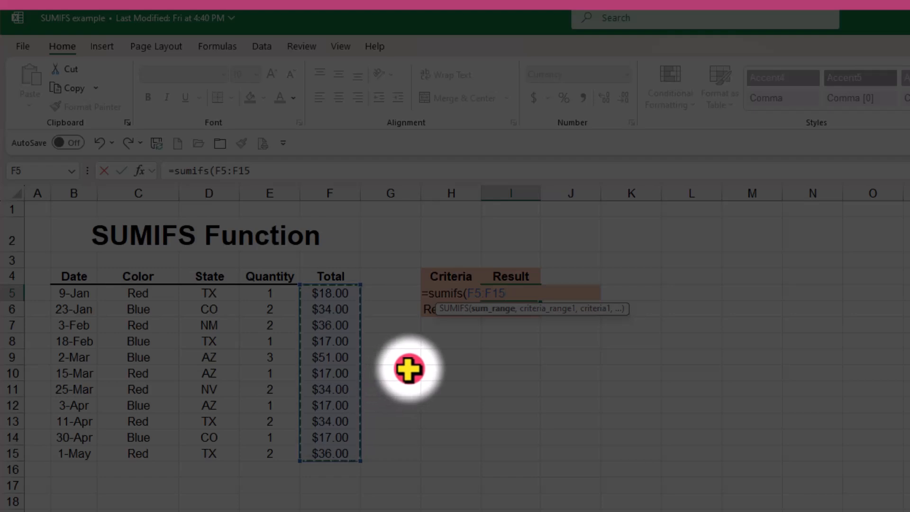
text(,)
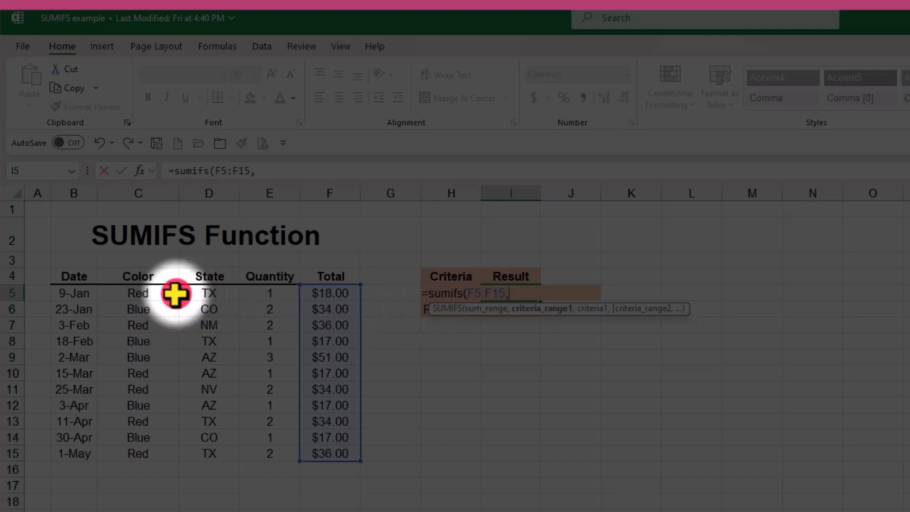
Complete the SUMIFS formula in I5 with the Color range C5:C15 and the criterion "red".
drag(130, 289, 122, 453)
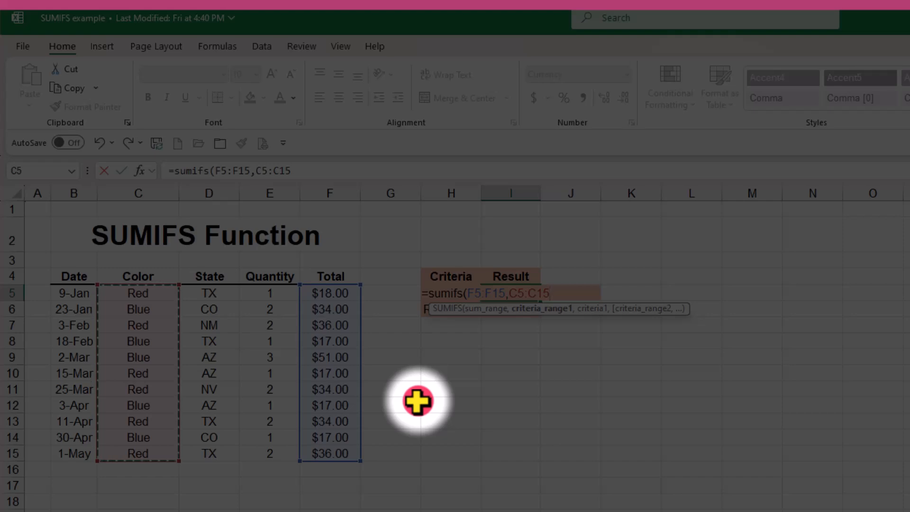
text(,)
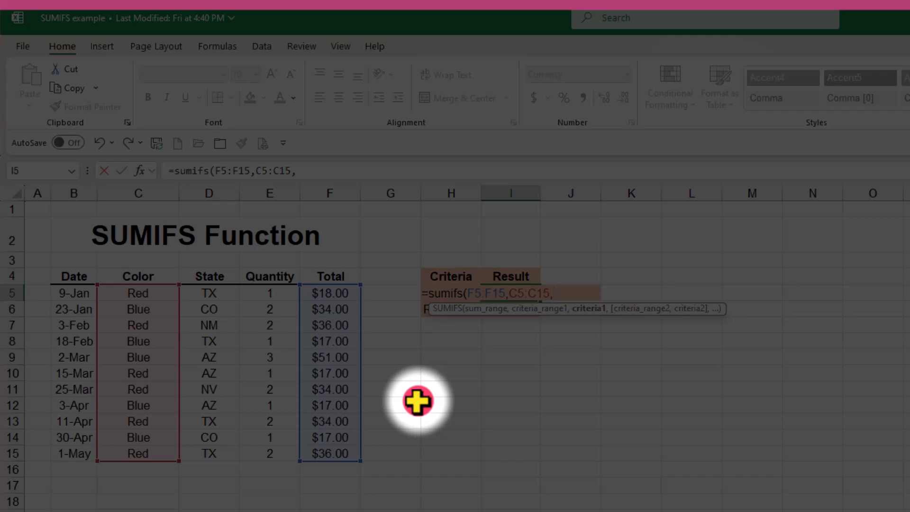
text(")
text(red)
text(")
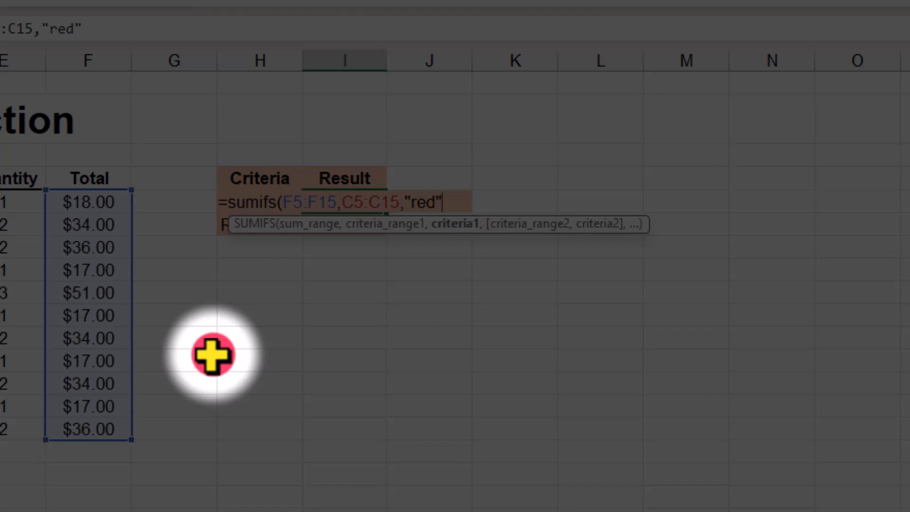
text())
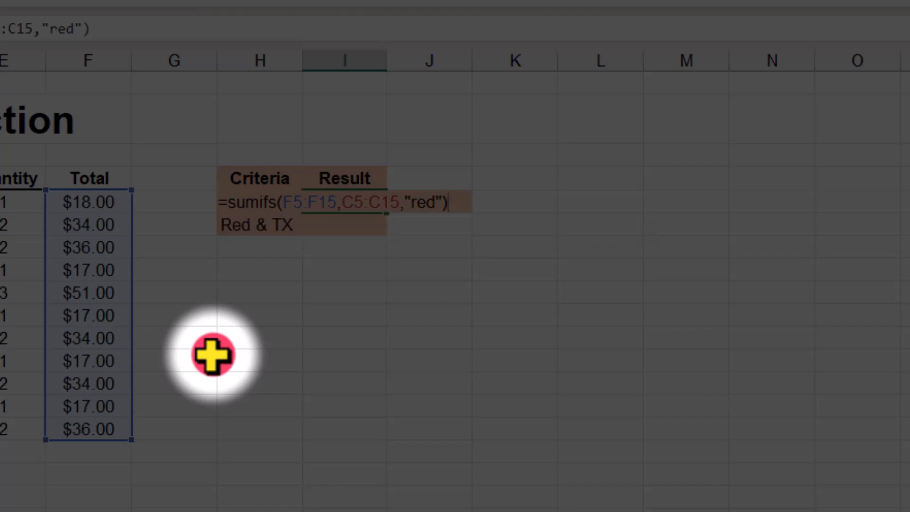
key(Return)
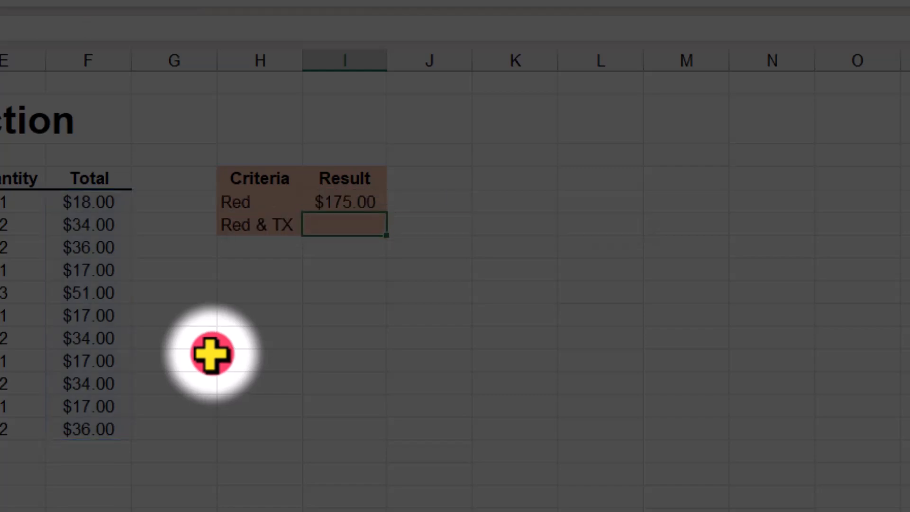
Check the Red result by selecting only the totals of the Red rows: F5, F7, F10:F11, F13 and F15.
click(348, 199)
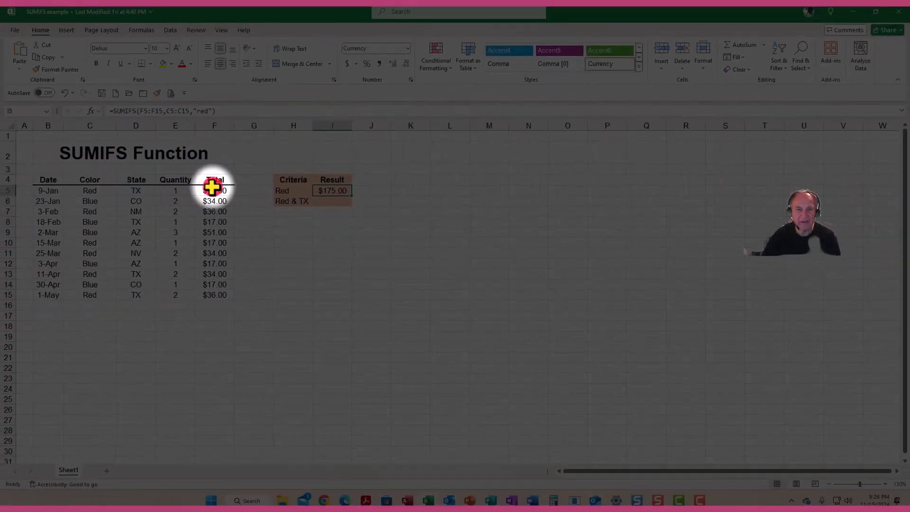
click(212, 188)
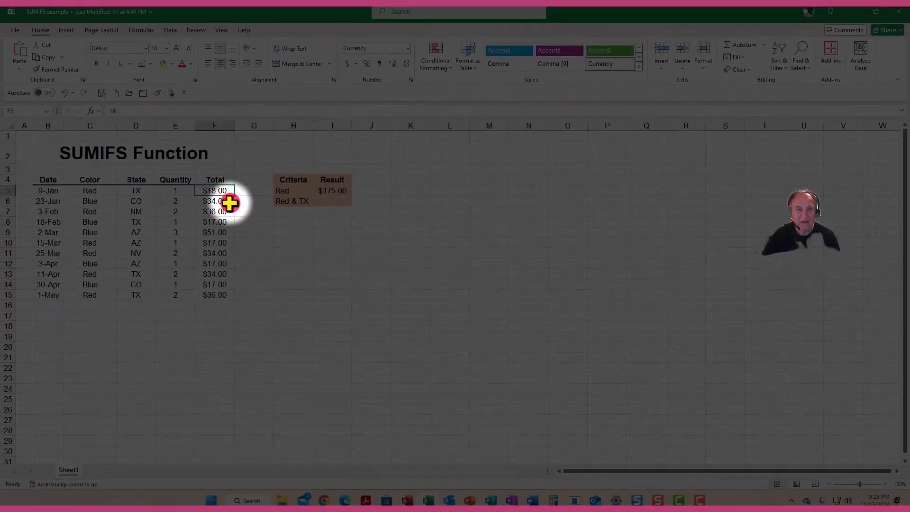
ctrl+click(213, 211)
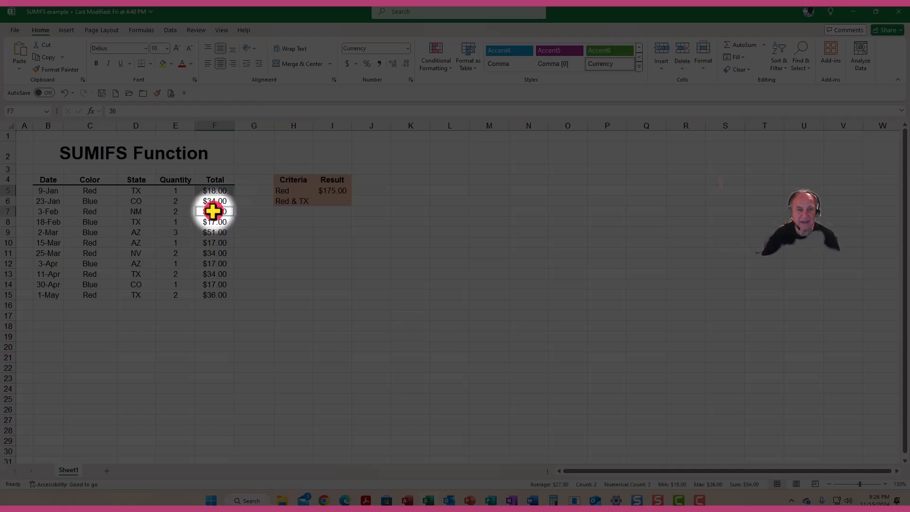
drag(207, 239, 209, 251)
ctrl+click(210, 272)
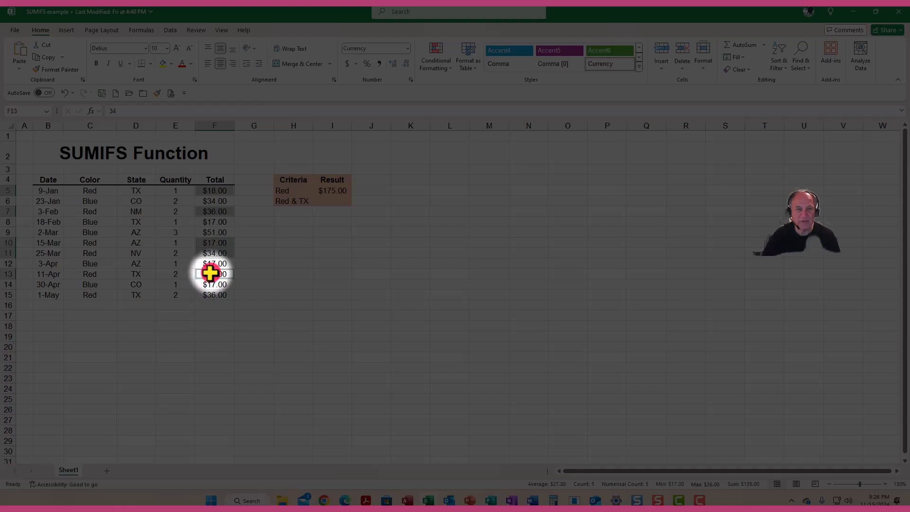
ctrl+click(210, 293)
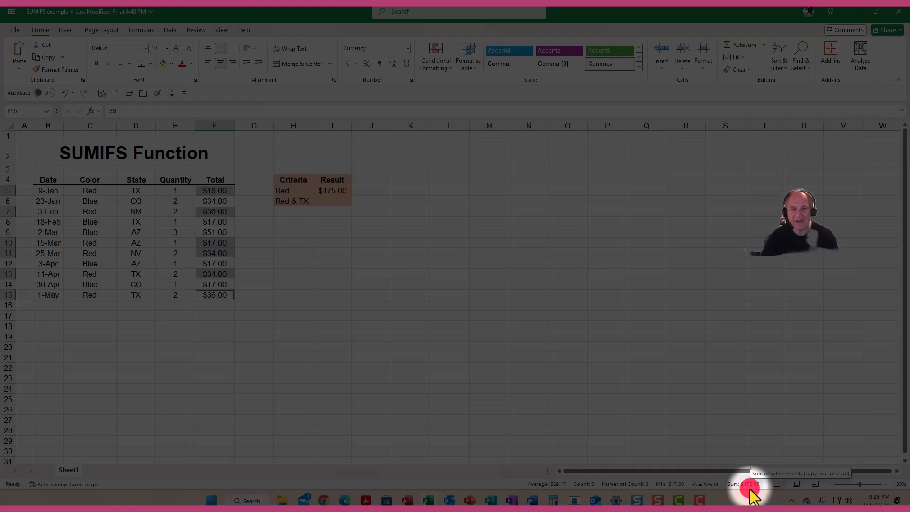
Find SUMIFS with a function search for "sumifs" and insert it into cell I6 for the Red & TX result.
click(330, 201)
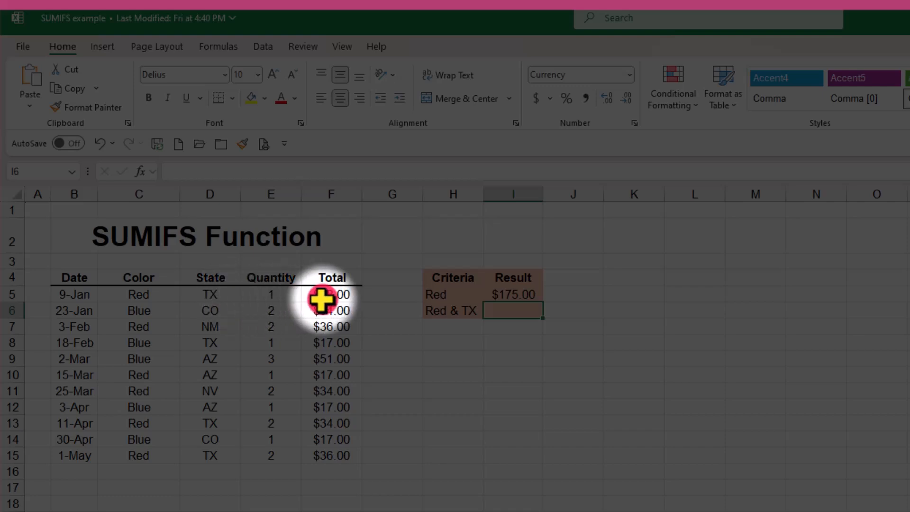
key(alt+m)
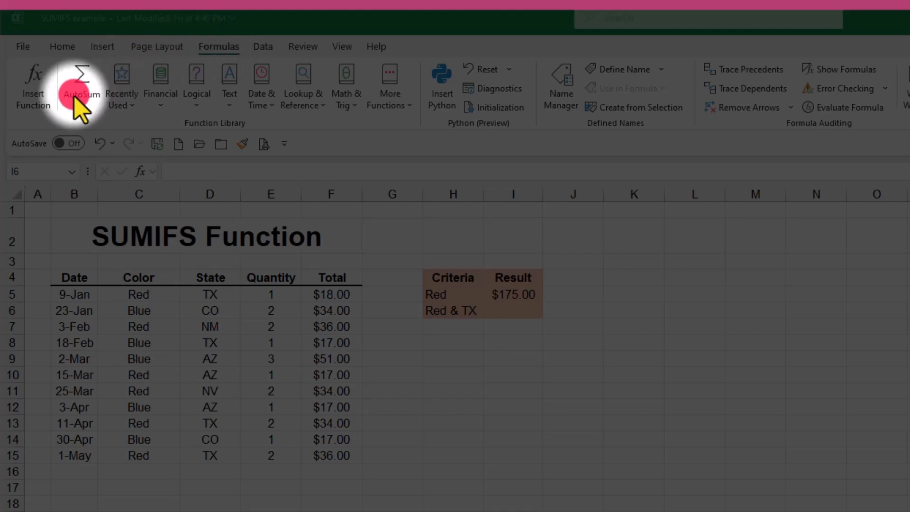
click(32, 88)
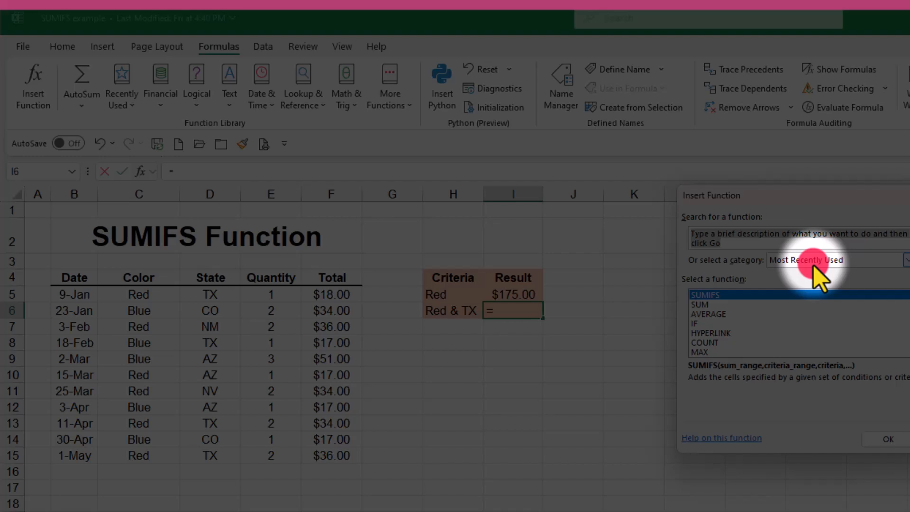
text(sum)
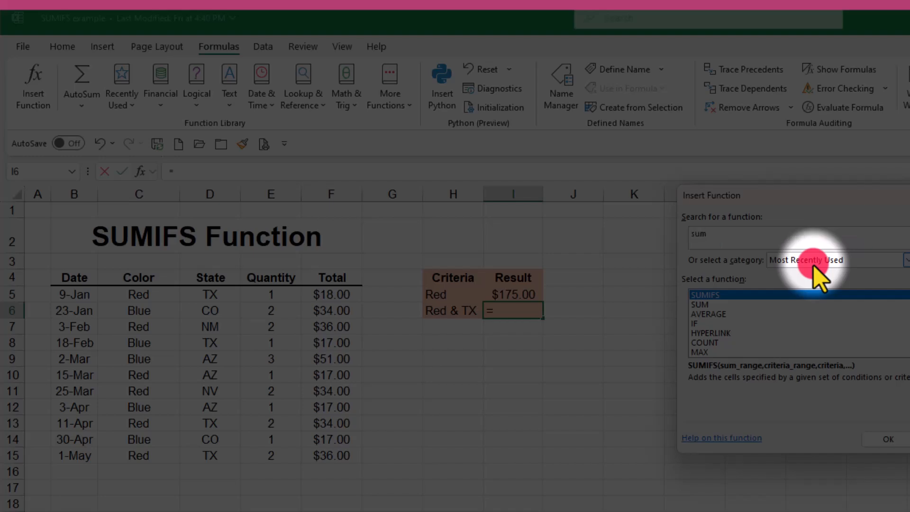
text(ifs)
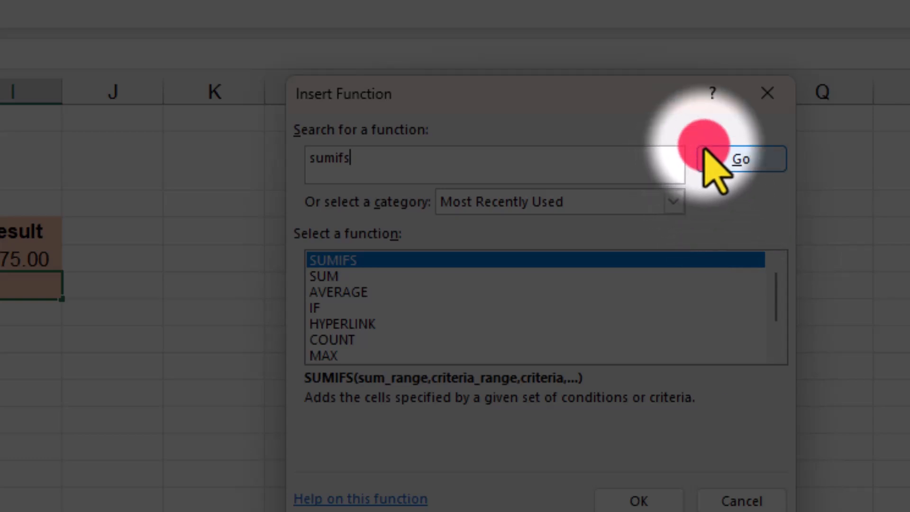
click(705, 151)
click(327, 261)
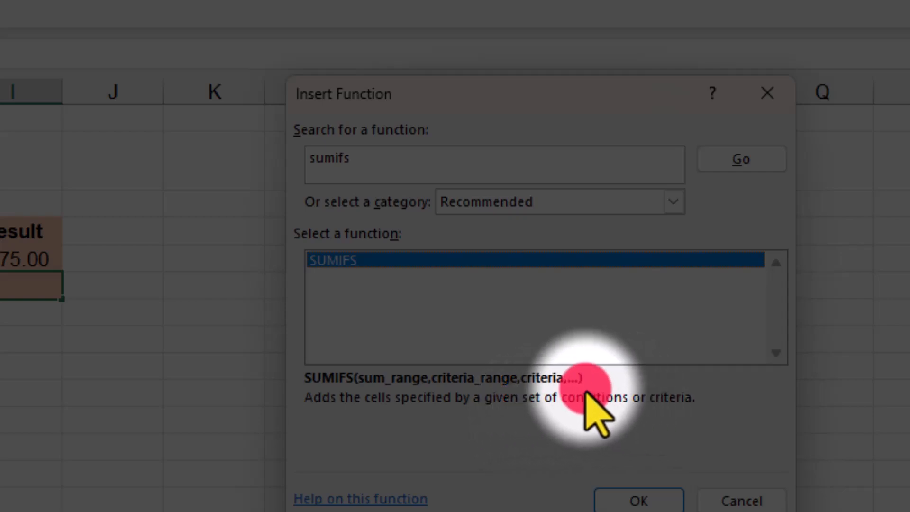
click(635, 503)
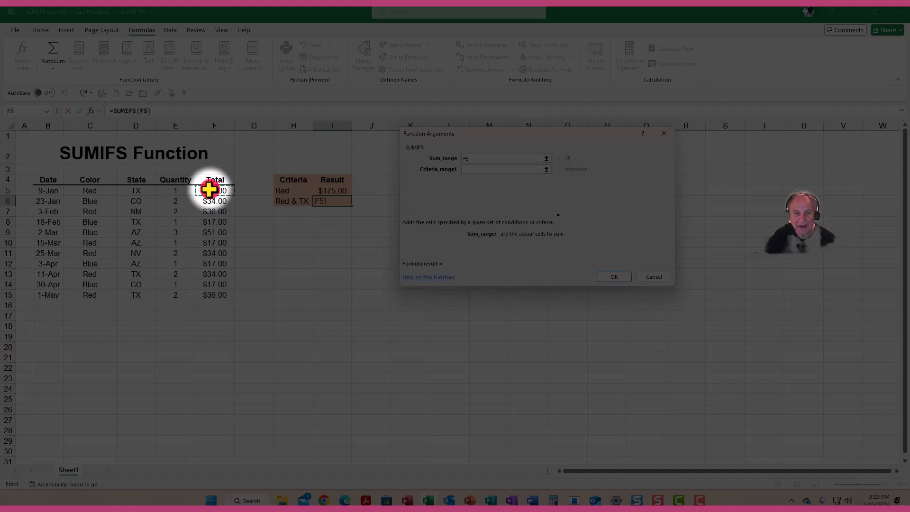
Set the I6 function's sum range to F5:F15 and its first condition to C5:C15 matching "red".
drag(209, 189, 215, 295)
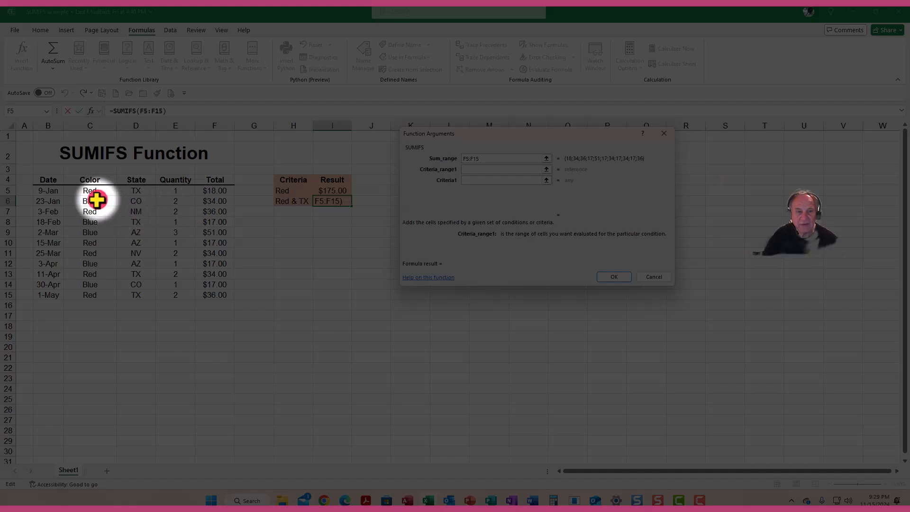
drag(90, 189, 91, 298)
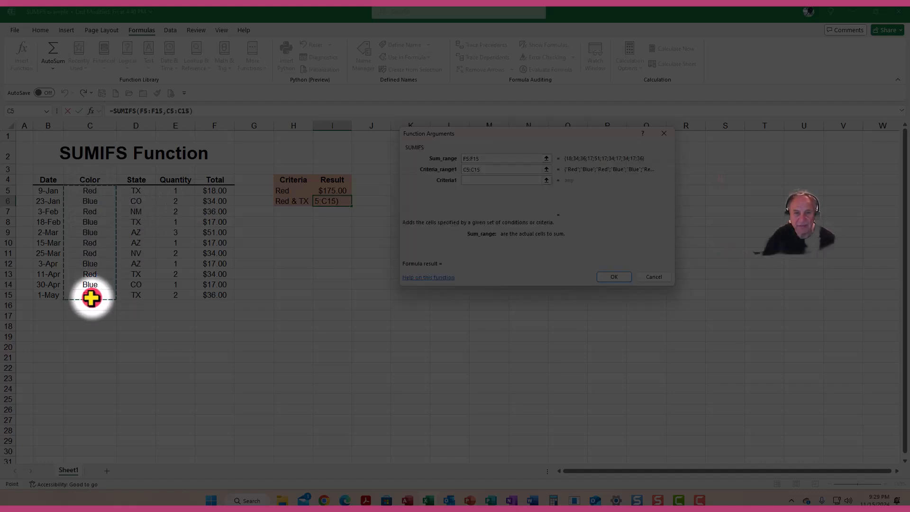
click(469, 180)
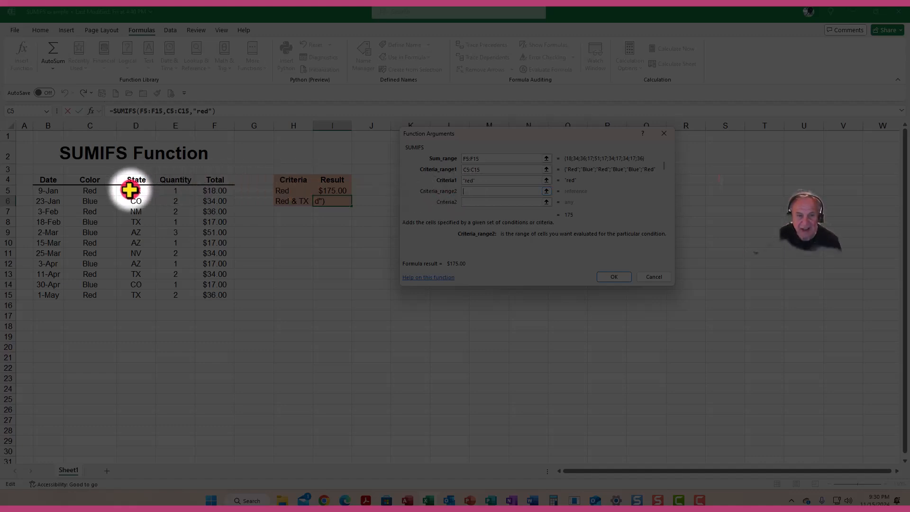
Add a second condition with the State range D5:D15 matching "TX" and finish the I6 formula.
drag(130, 190, 128, 297)
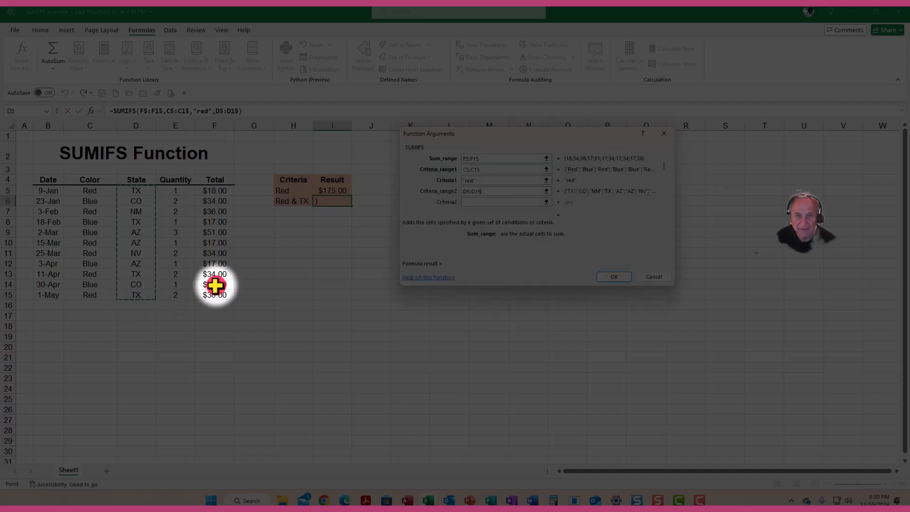
click(475, 201)
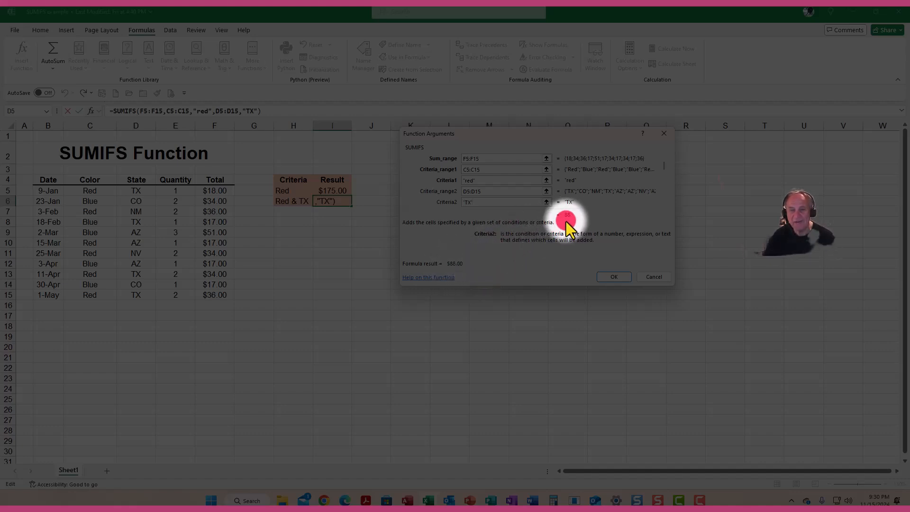
click(614, 277)
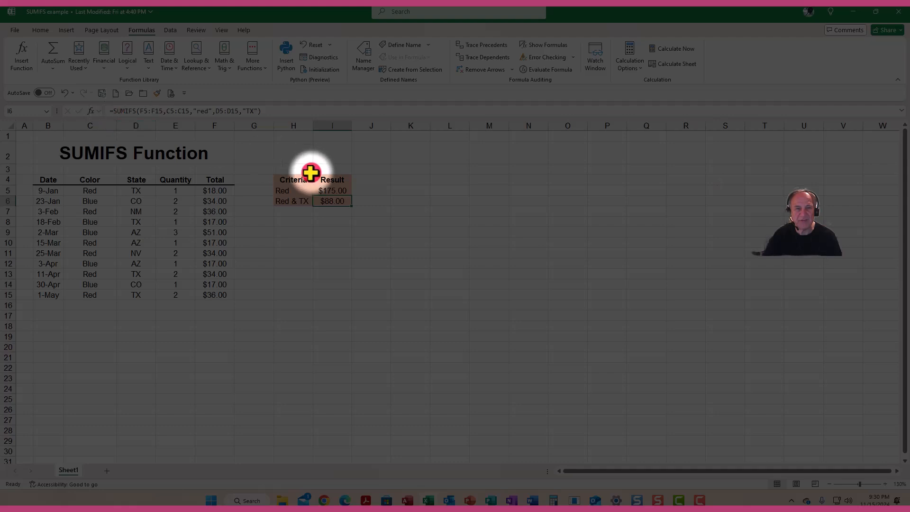
Change the function in cell I5 to AVERAGEIFS, keeping the ranges F5:F15 and C5:C15 and the "red" criterion.
click(331, 189)
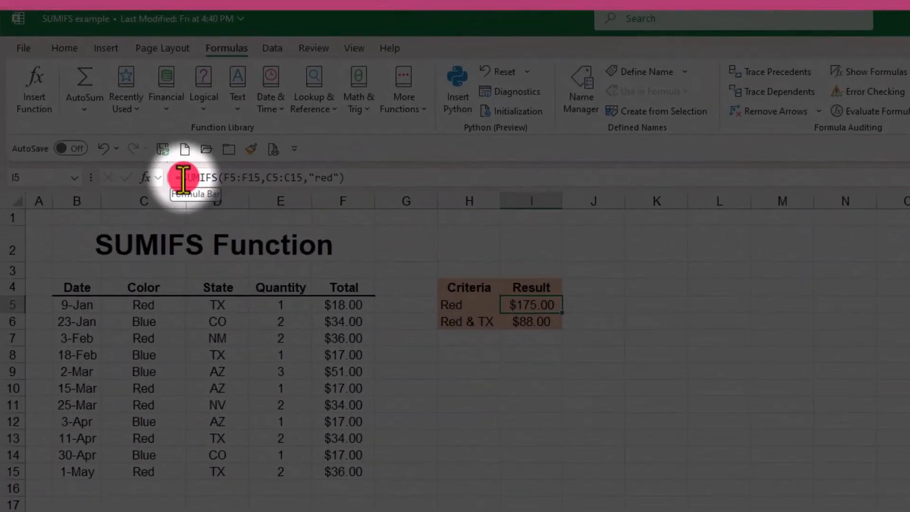
drag(164, 159, 182, 161)
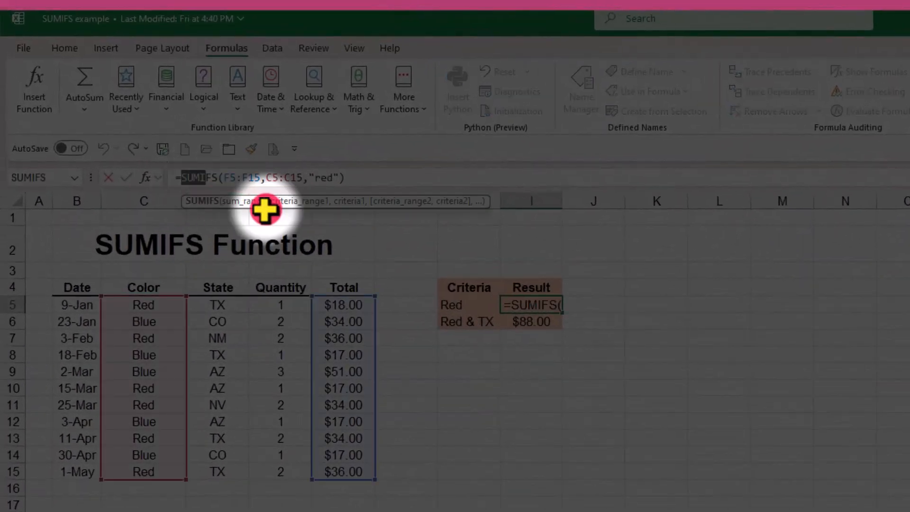
text(average)
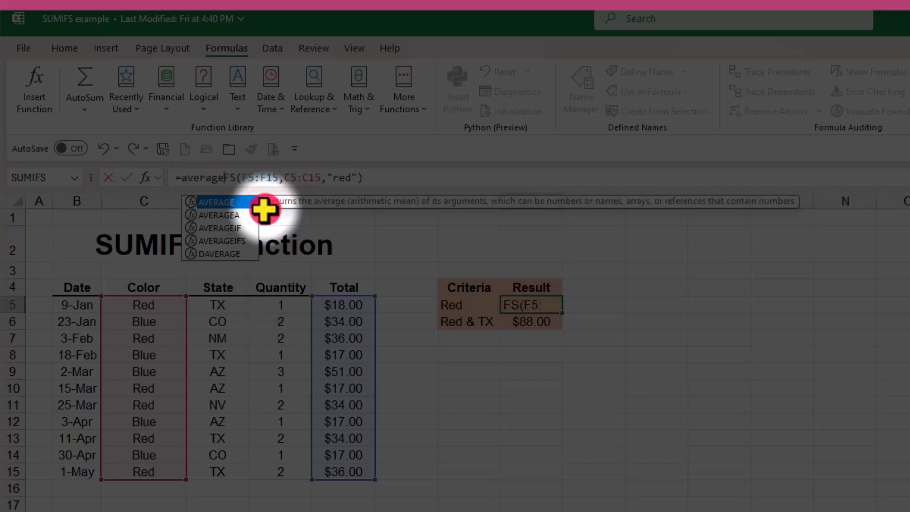
text(i)
key(Return)
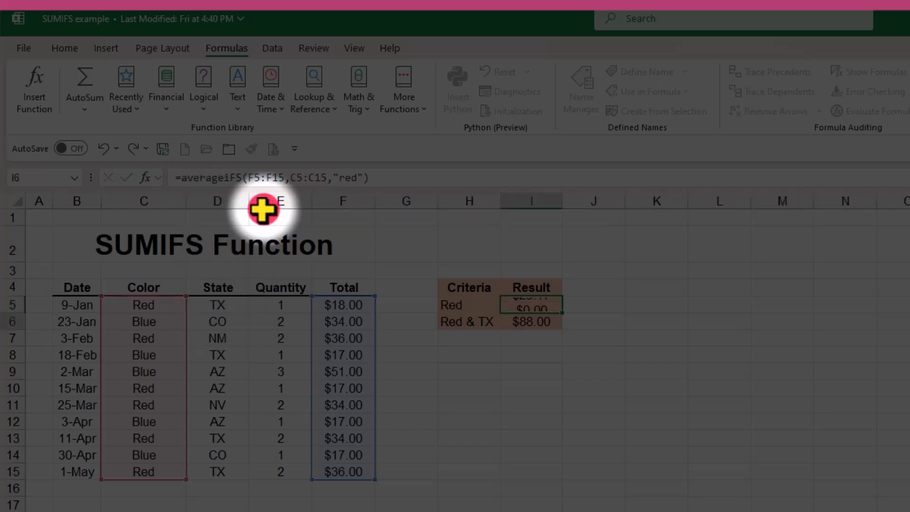
Check the I5 average by selecting the Total cells of the Red rows together: F5, F7, F10, F11, F13 and F15.
click(541, 303)
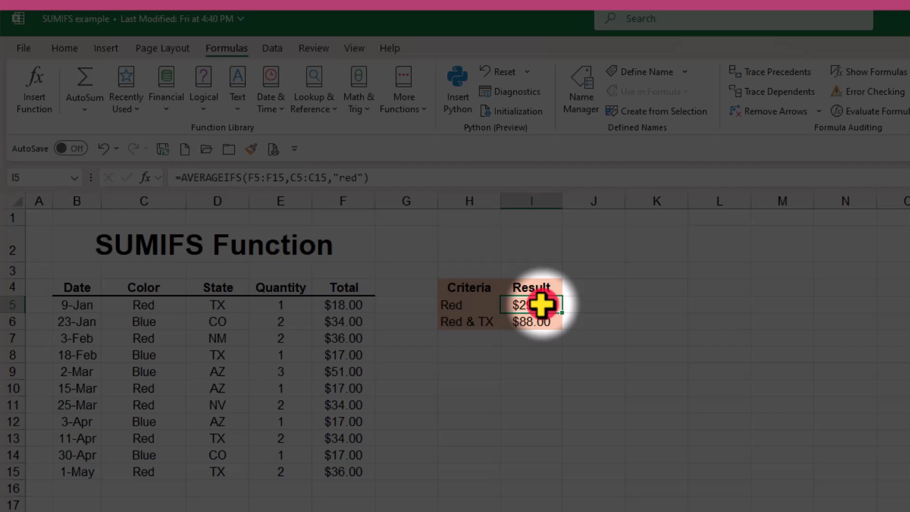
click(328, 304)
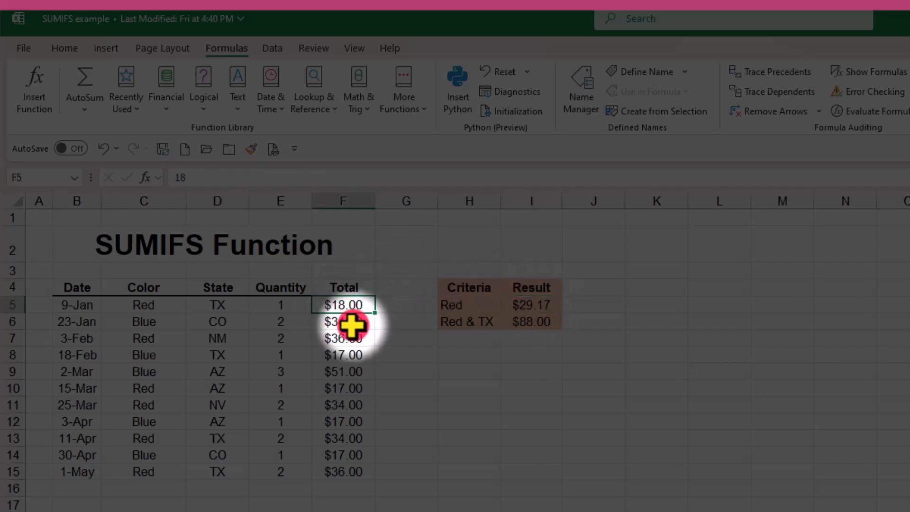
ctrl+click(343, 337)
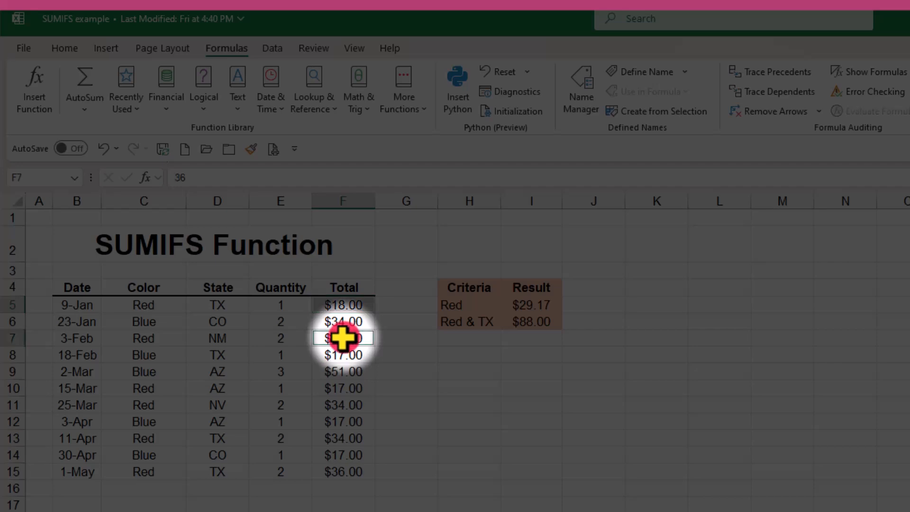
ctrl+click(337, 387)
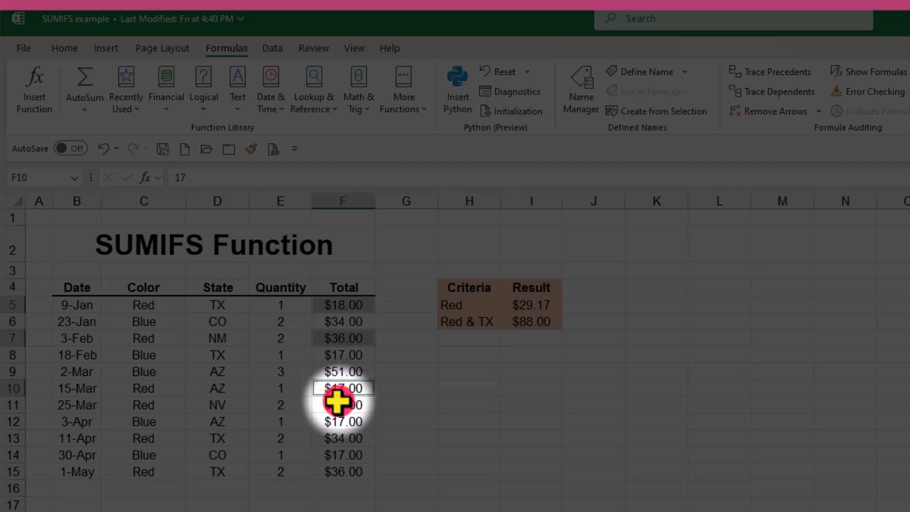
ctrl+click(338, 407)
ctrl+click(331, 440)
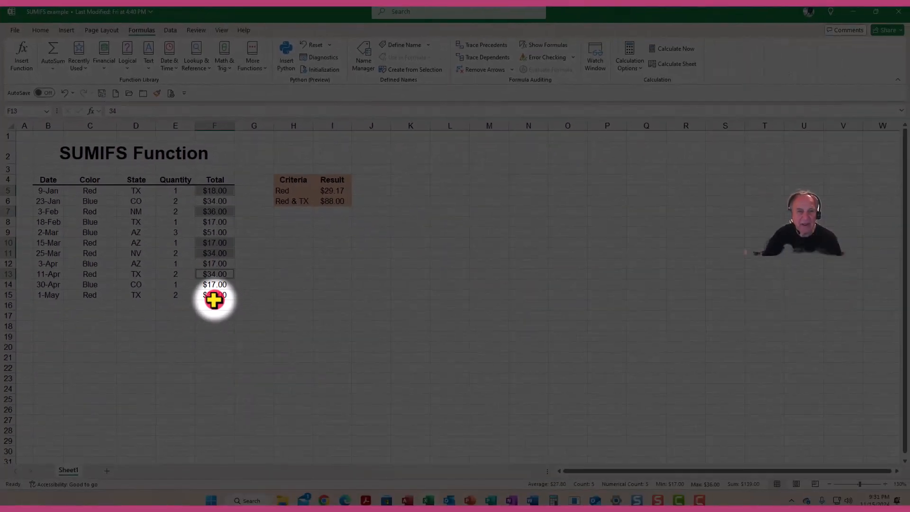
ctrl+click(212, 295)
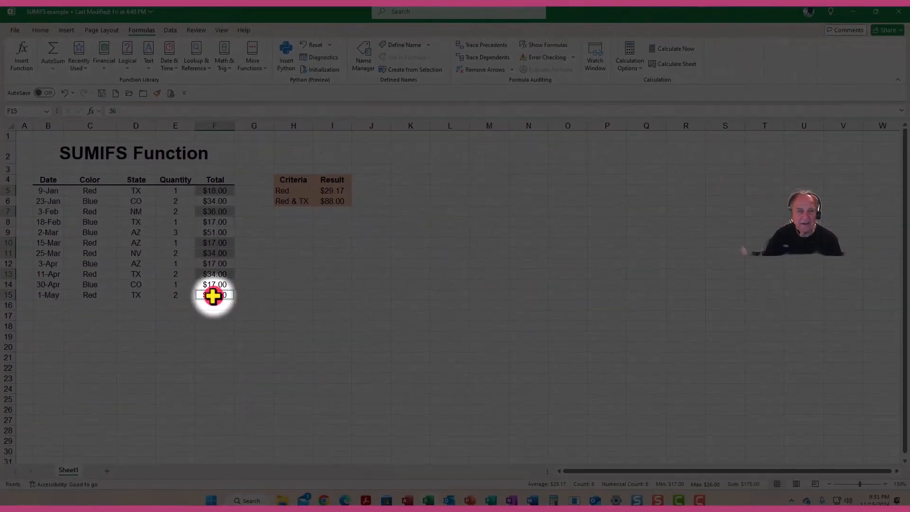